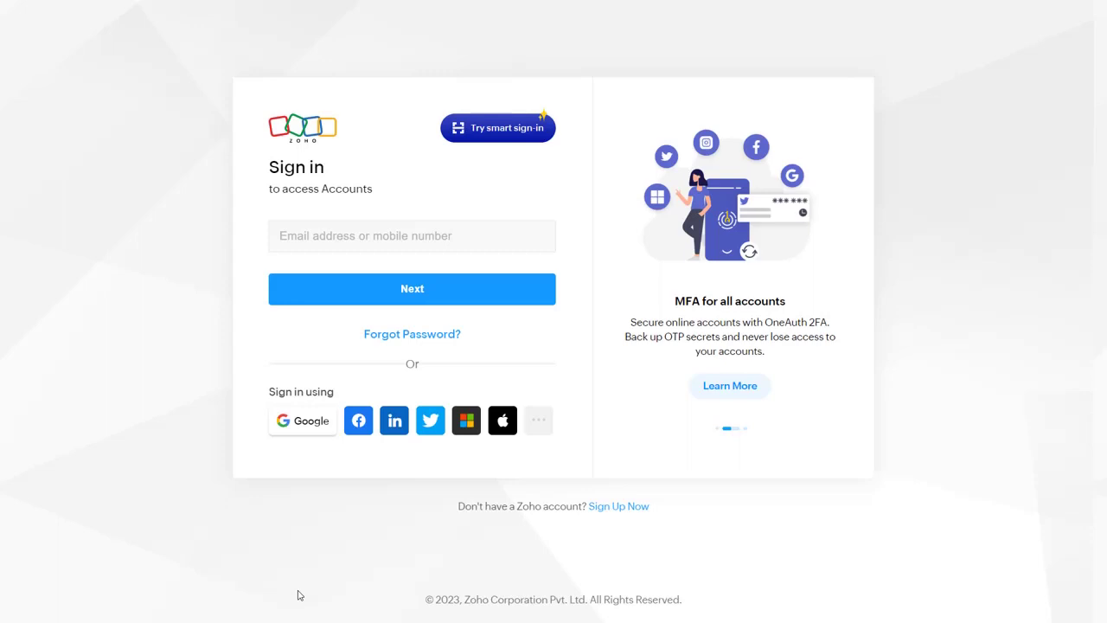
Sign in with the pasted email and password, then download zohometadata.xml from Organization > SAML Authentication.
left_click(279, 235)
key("ctrl+v")
left_click(408, 301)
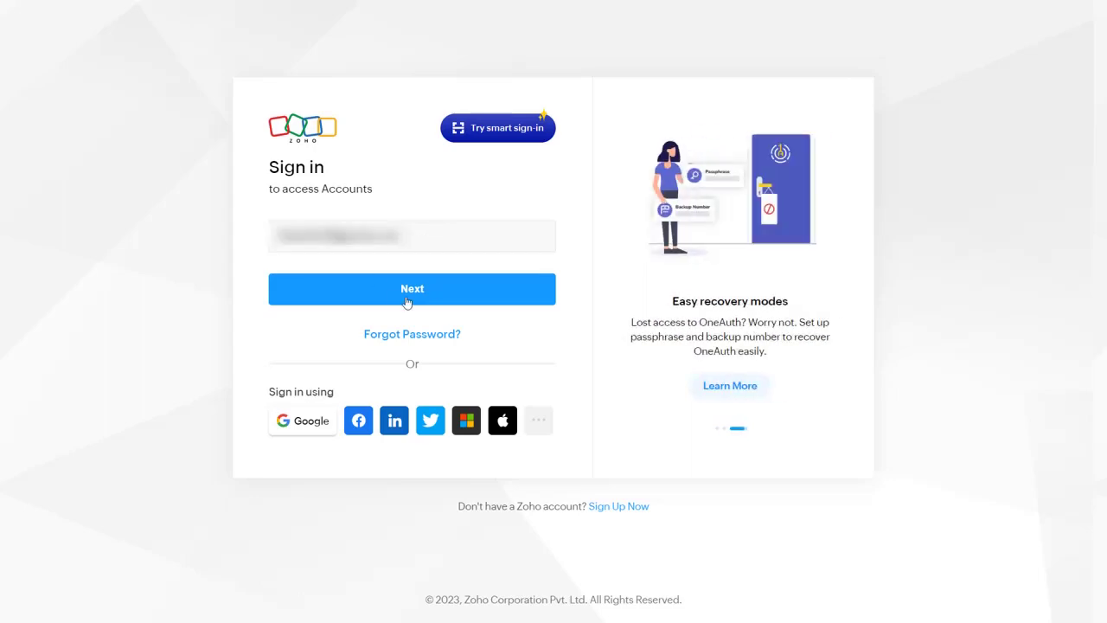
key("ctrl+v")
left_click(413, 365)
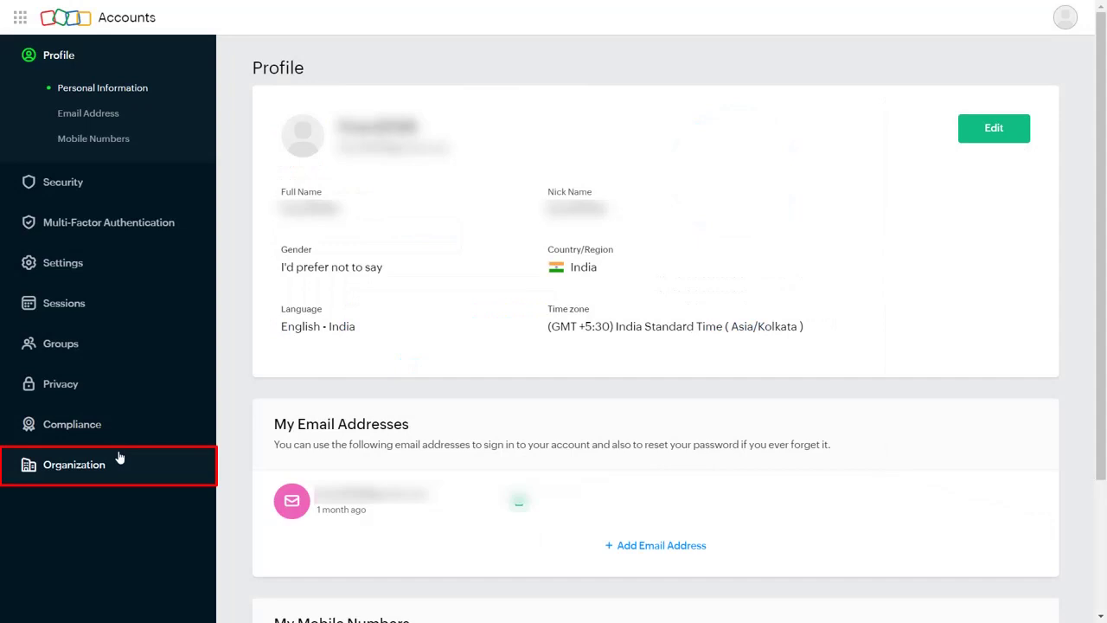
left_click(87, 465)
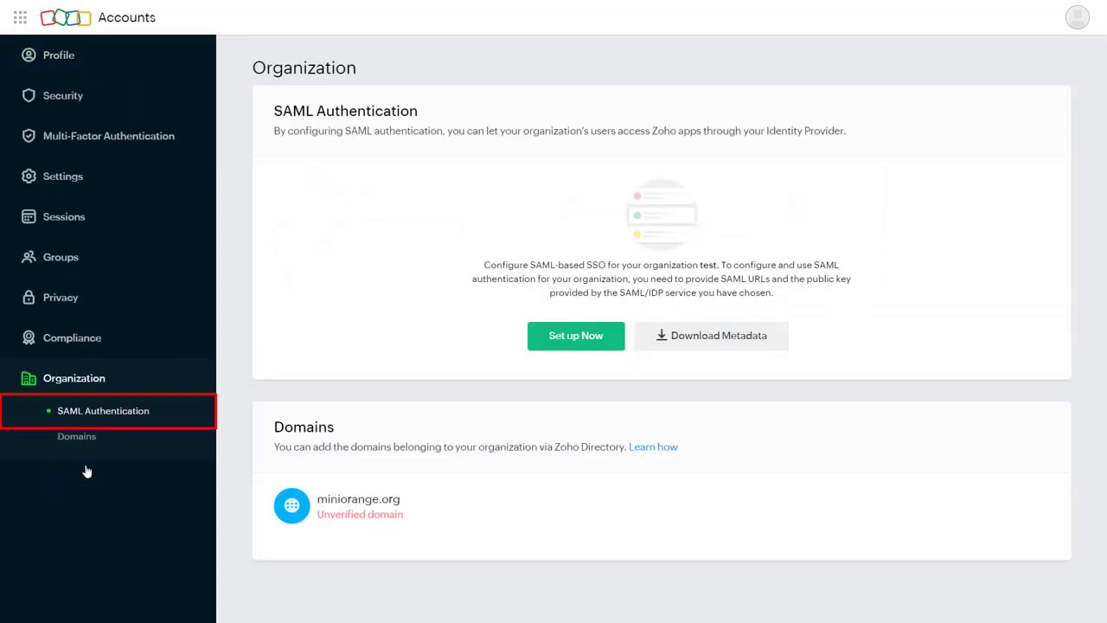
left_click(709, 339)
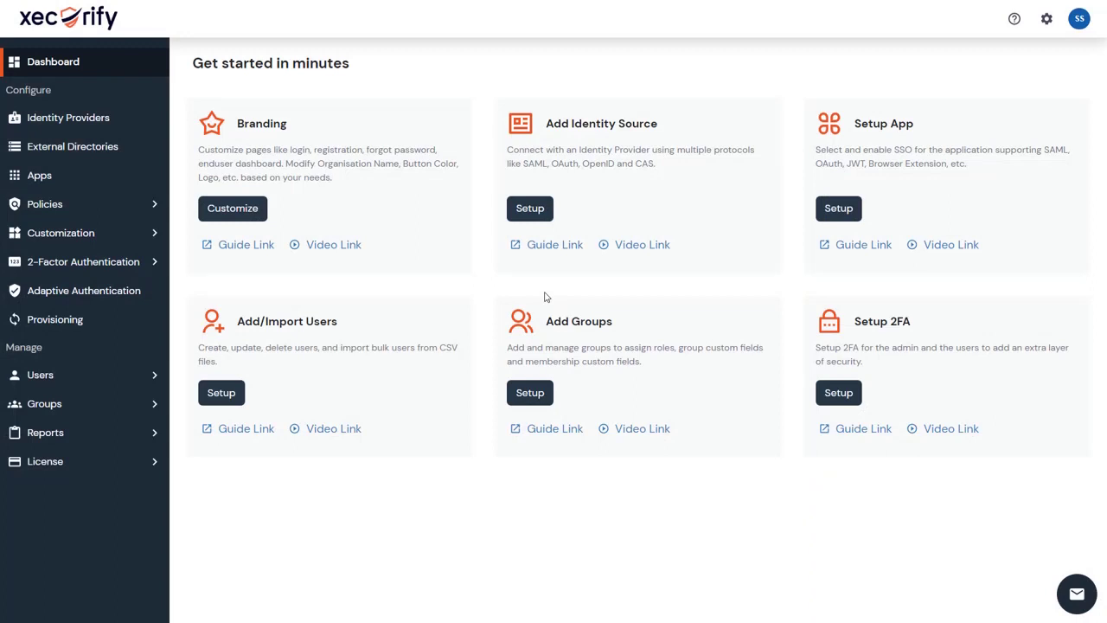
Pick Zoho from the SAML/WS-FED app catalog, filtered to apps starting with Z.
left_click(846, 211)
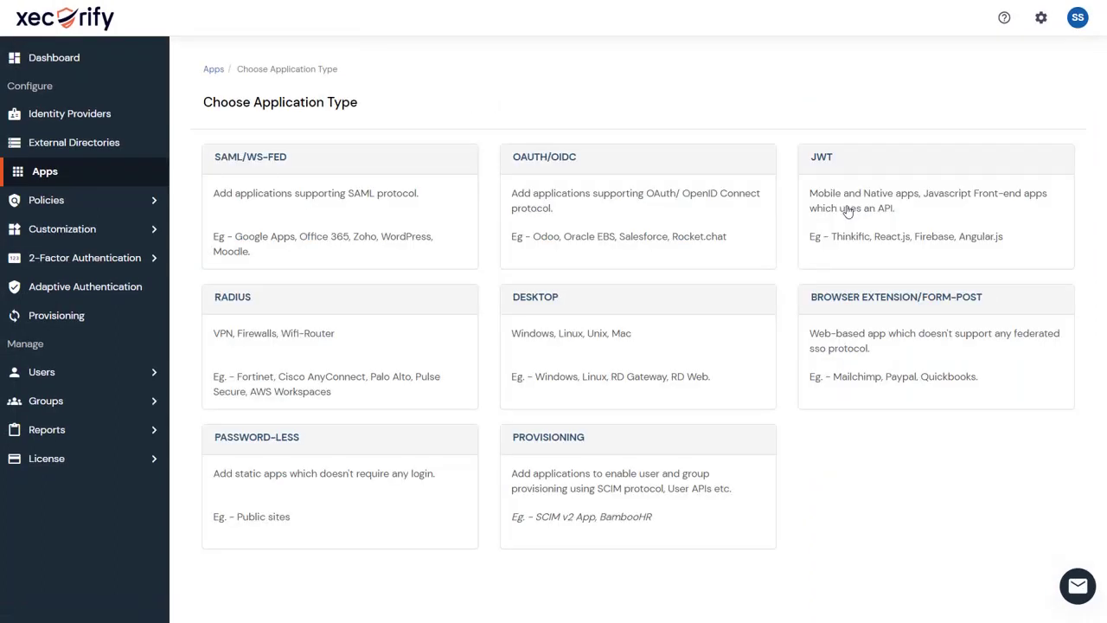
left_click(311, 251)
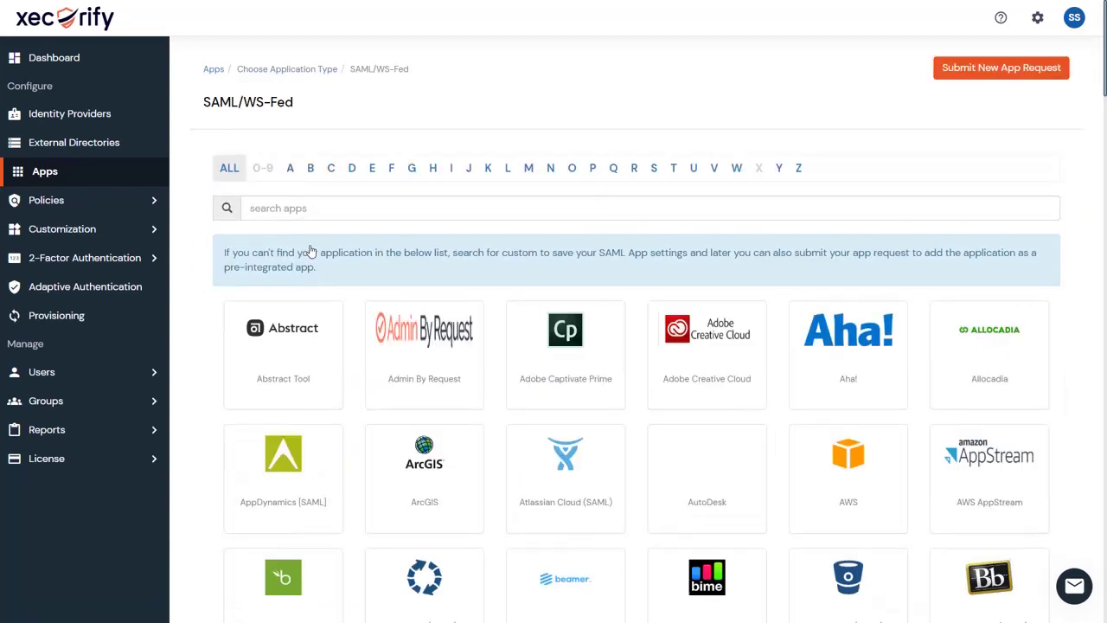
left_click(797, 170)
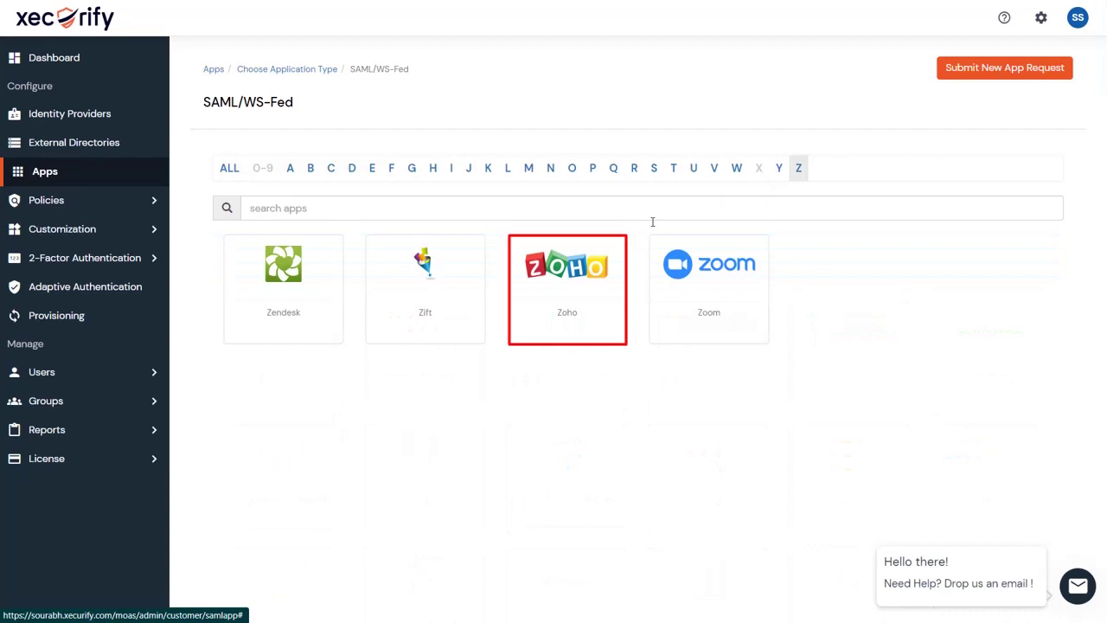
left_click(559, 324)
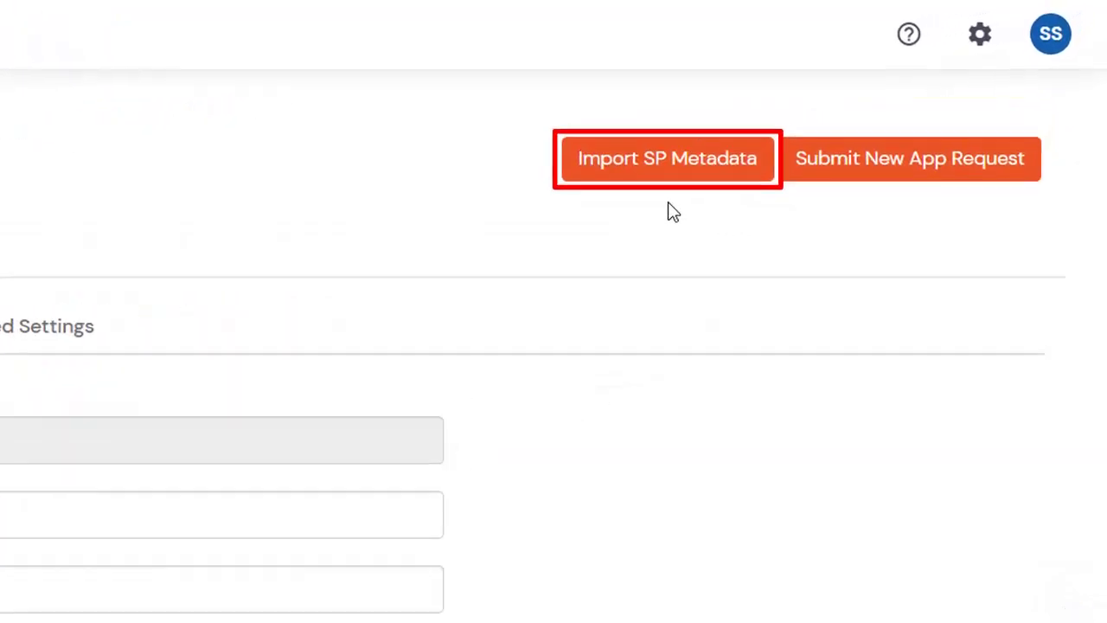
Import zohometadata.xml as the SP metadata file for the app named Zoho.
left_click(880, 89)
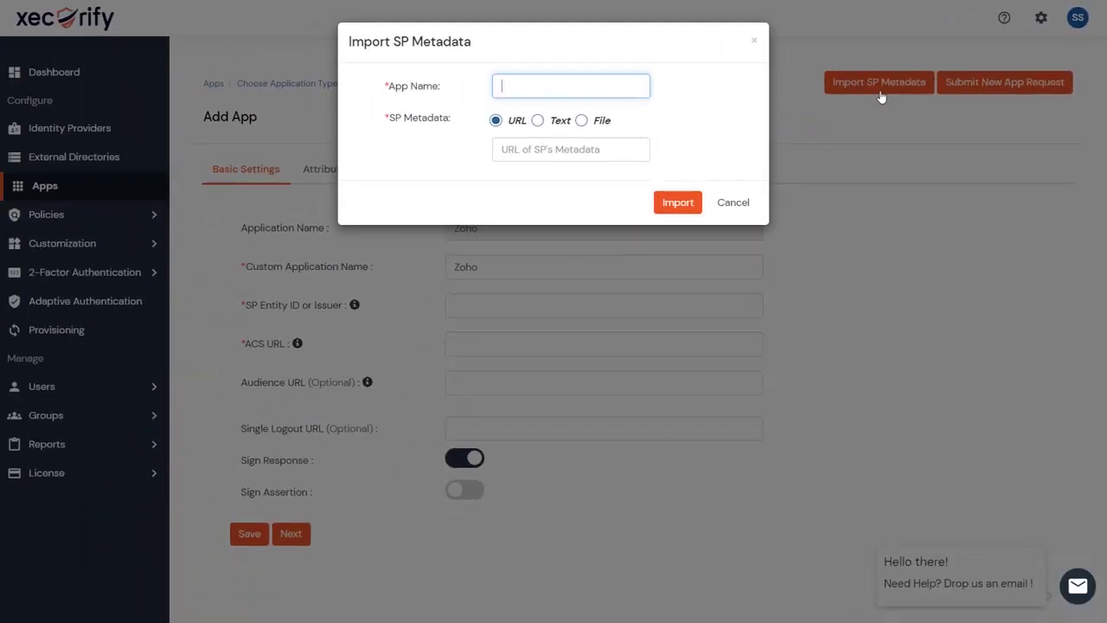
type("Zoho")
left_click(581, 121)
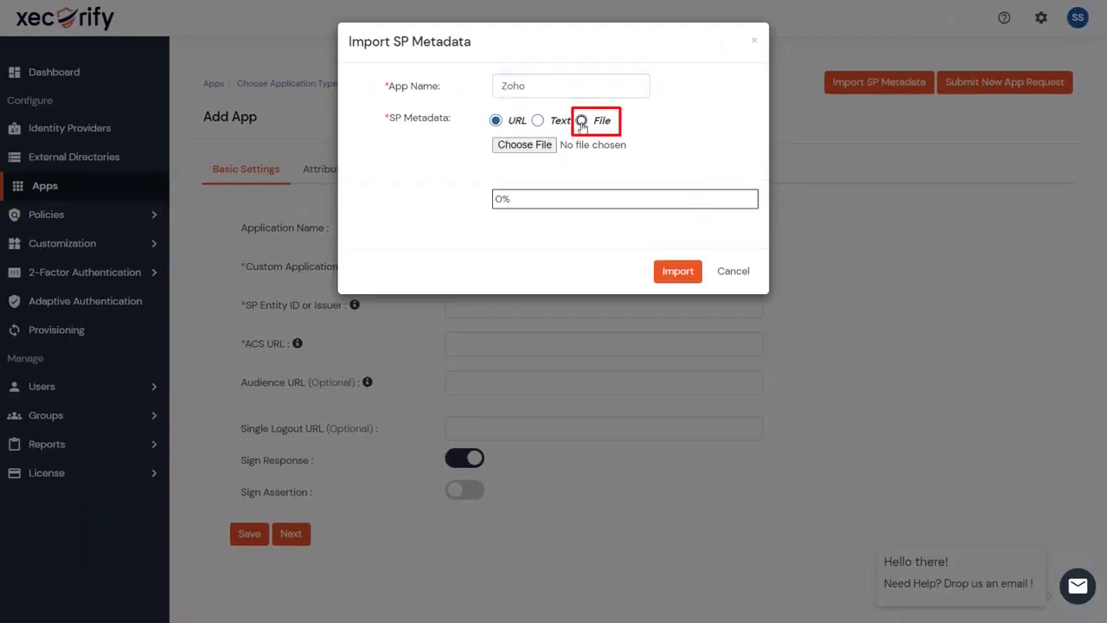
left_click(525, 145)
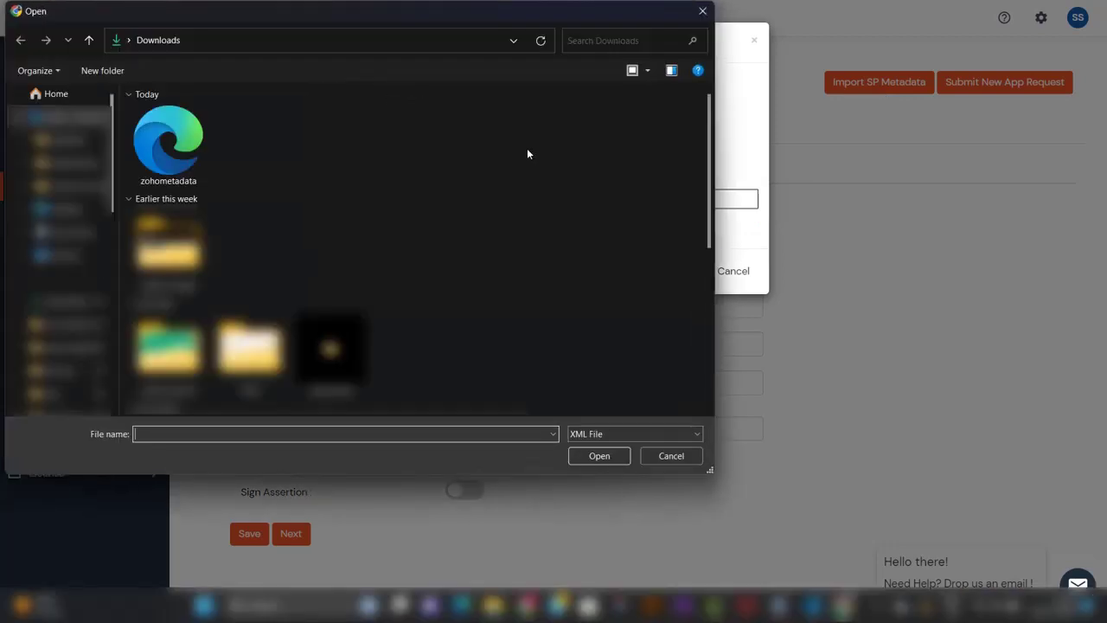
left_click(176, 156)
left_click(603, 459)
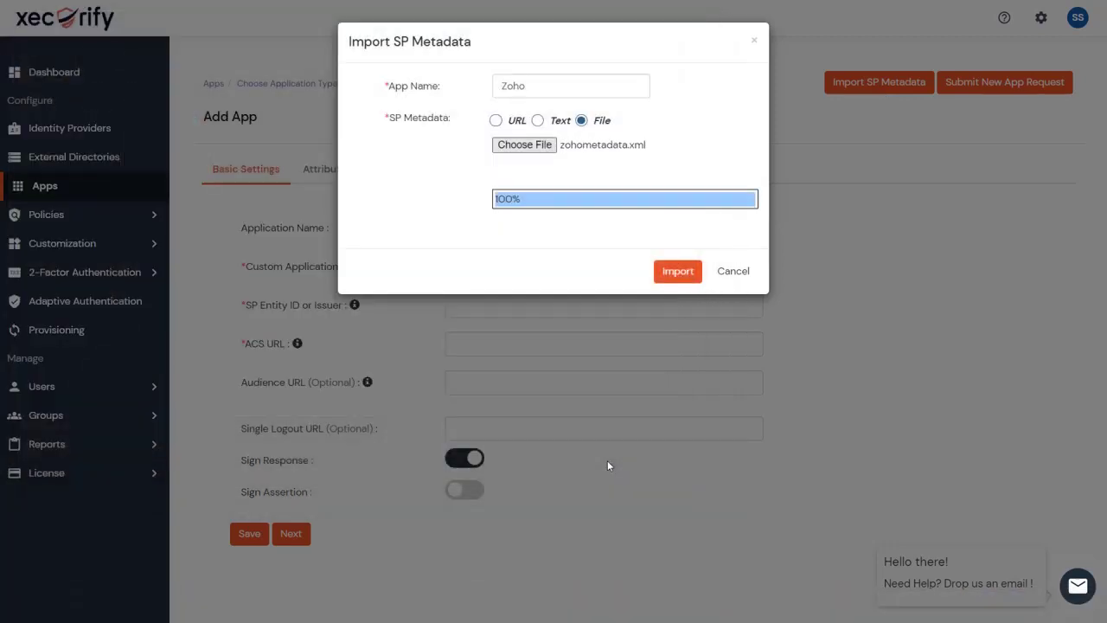
left_click(676, 282)
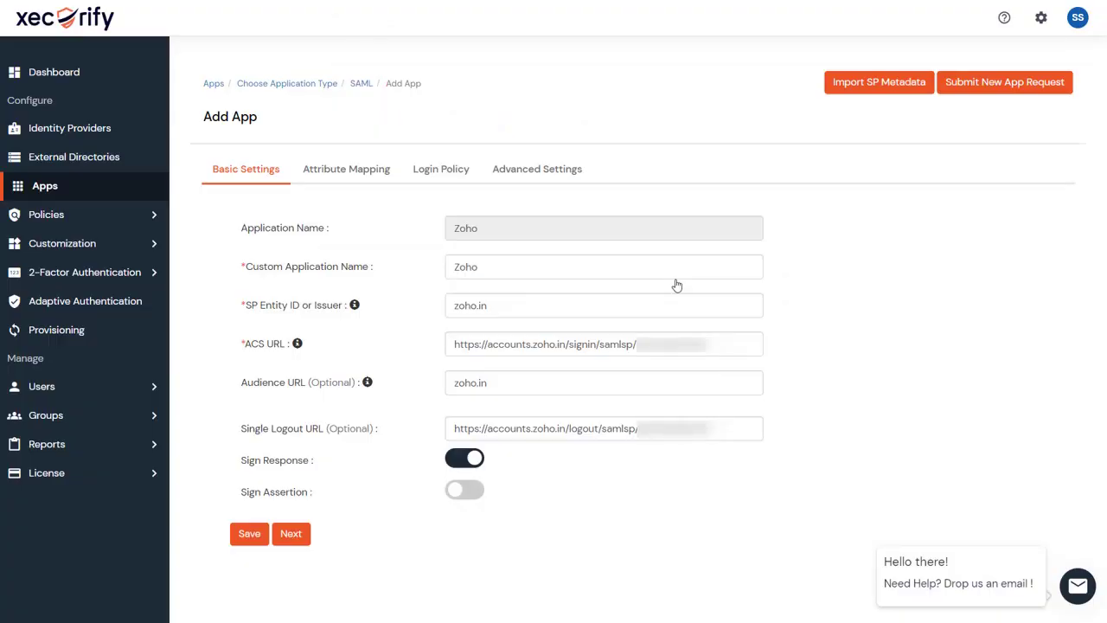
Set the Zoho app's Attribute Mapping NameID format to emailAddress and save the app.
left_click(350, 183)
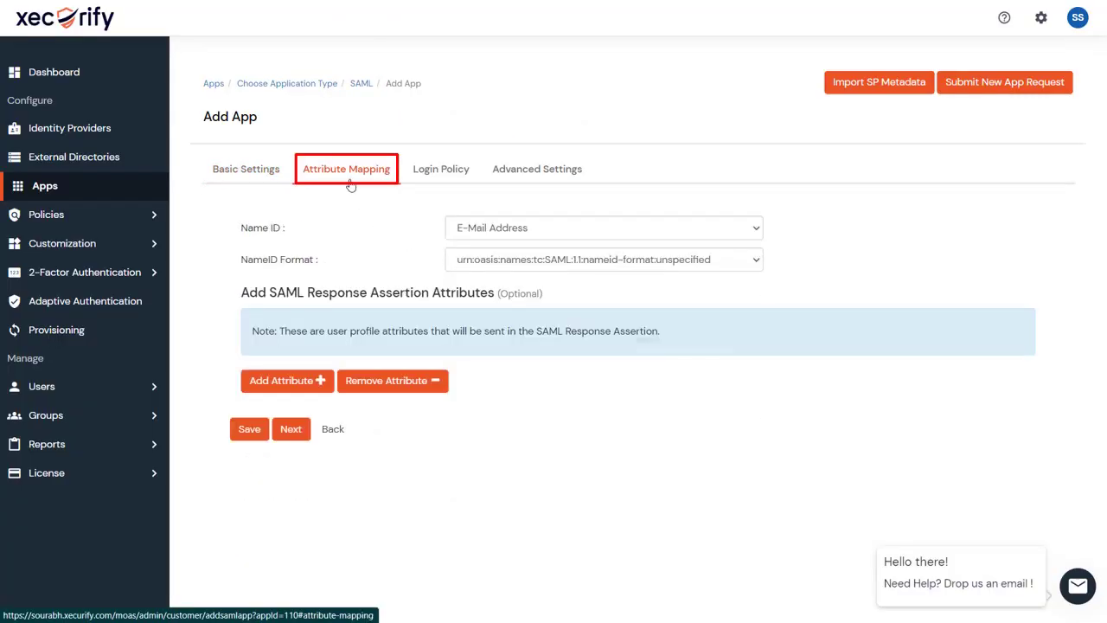
left_click(730, 264)
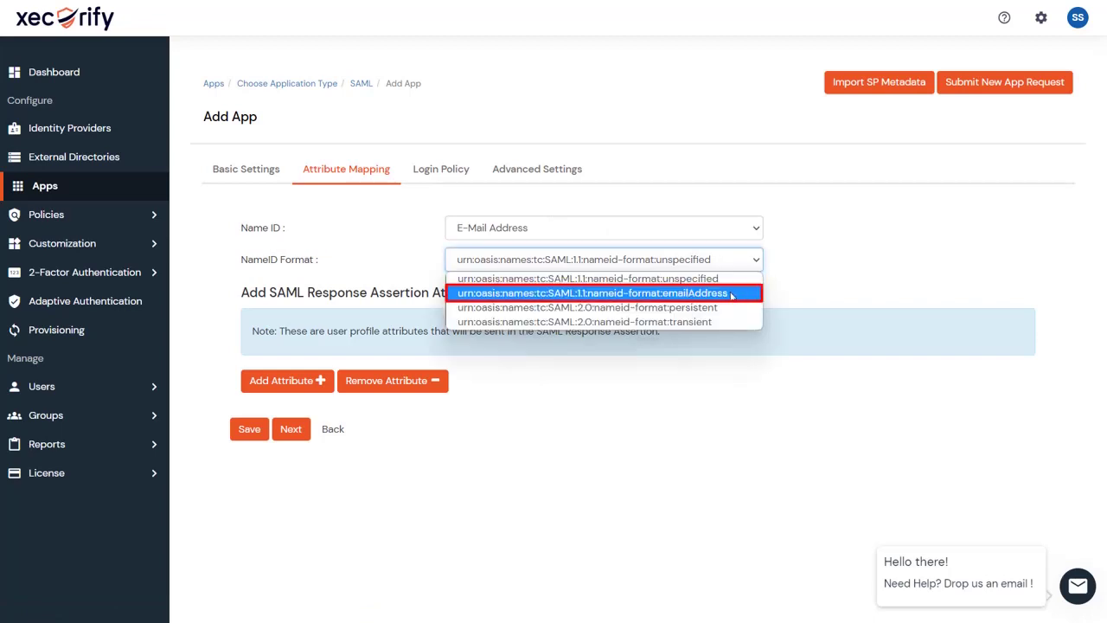
left_click(731, 293)
left_click(250, 432)
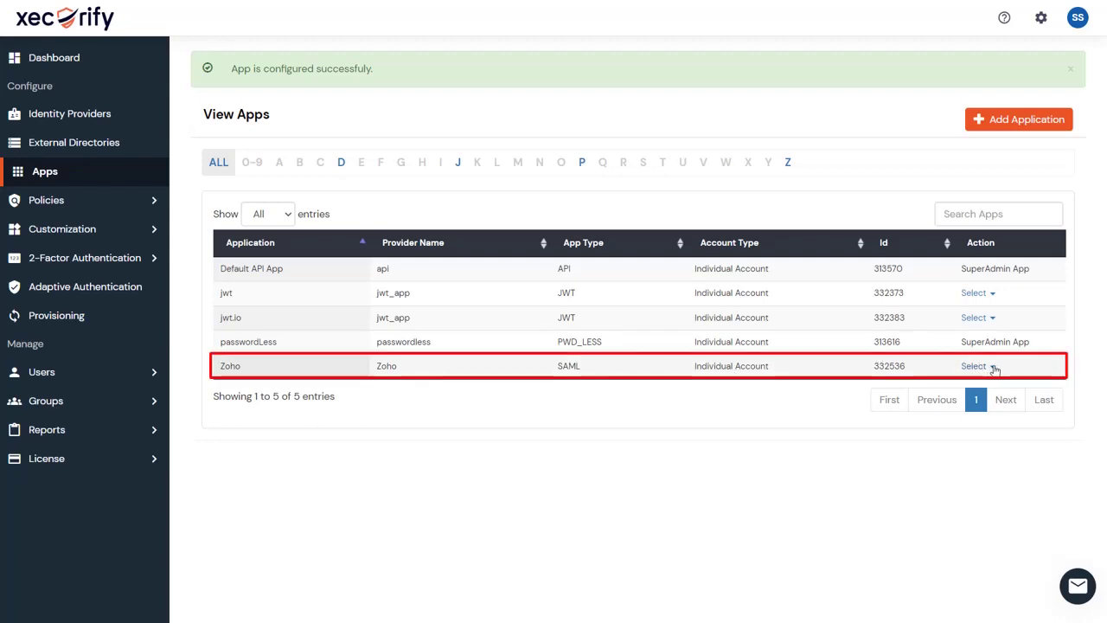
Open the Zoho app's IdP metadata details and download the Zoho.crt signing certificate.
left_click(993, 368)
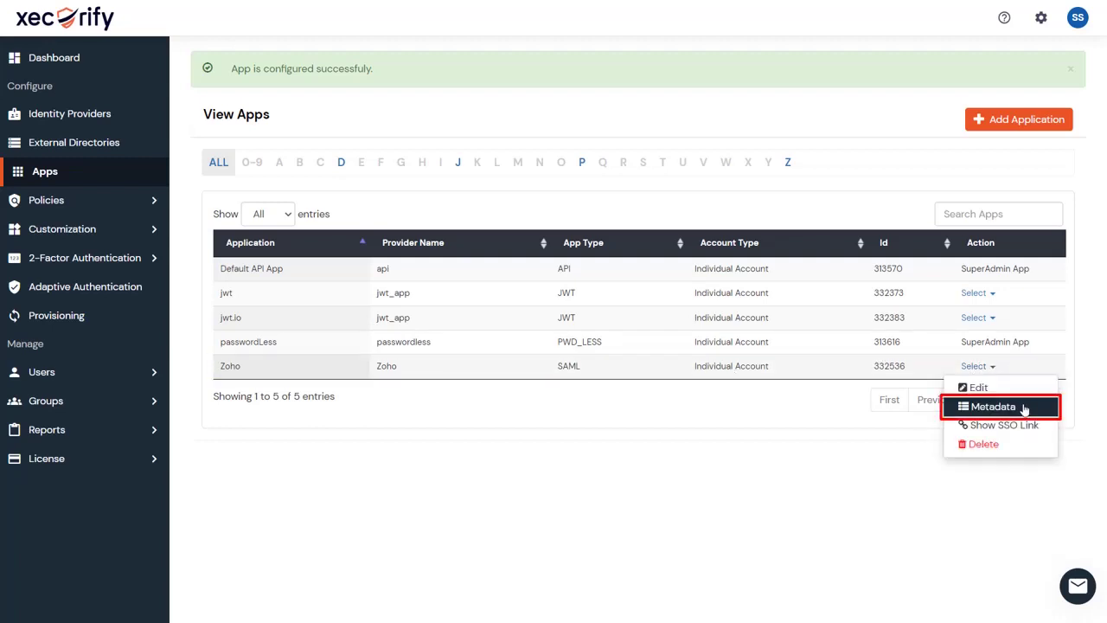
left_click(1024, 408)
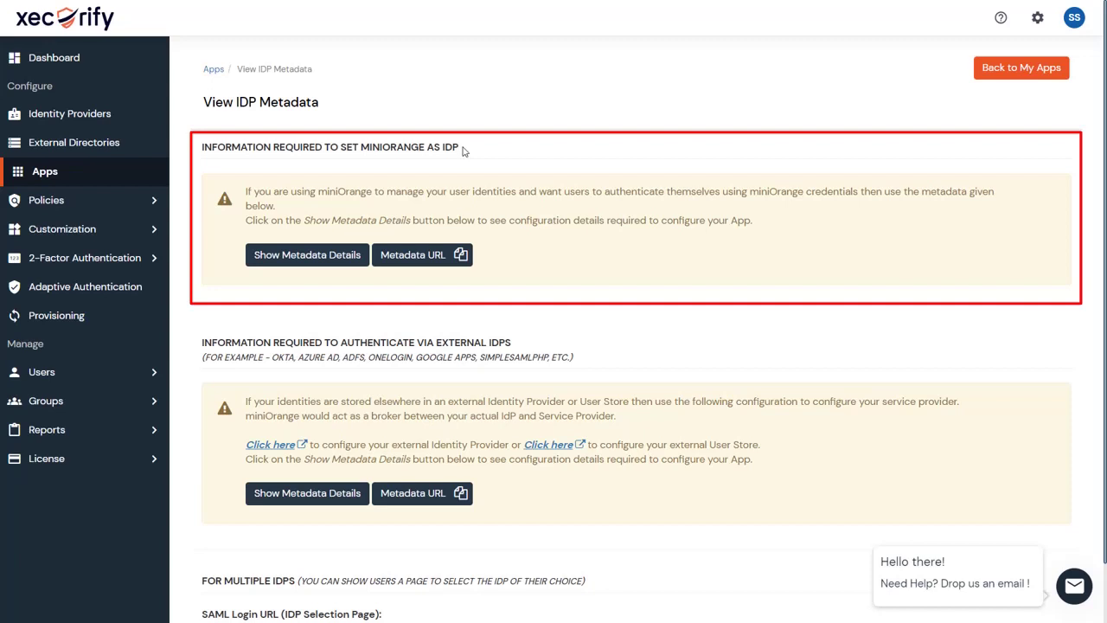
left_click(309, 264)
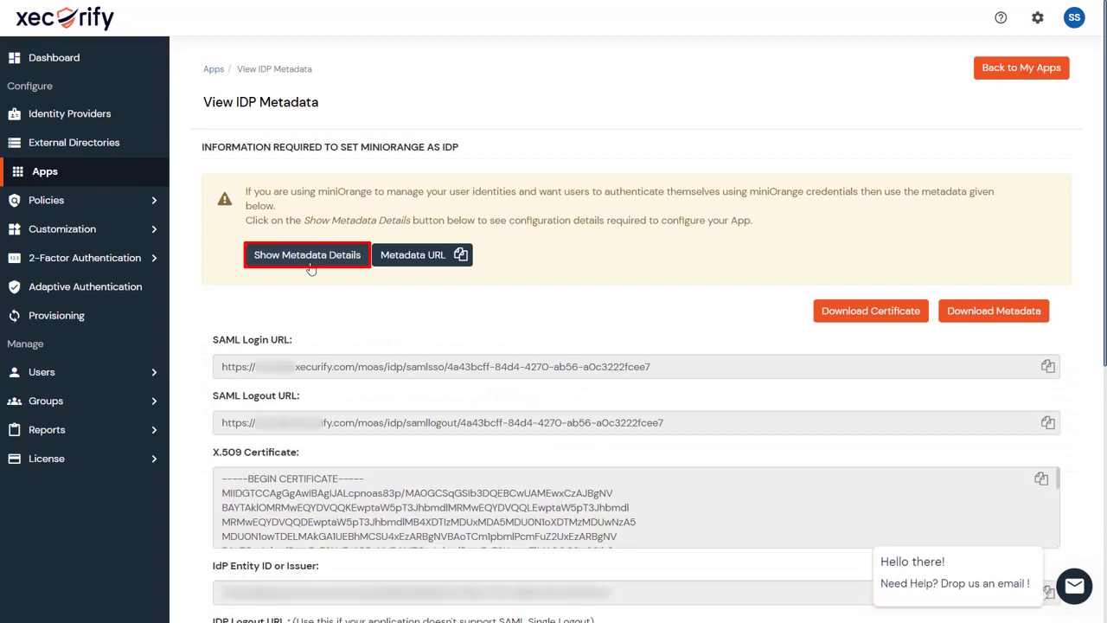
scroll(584, 328, "down", 1)
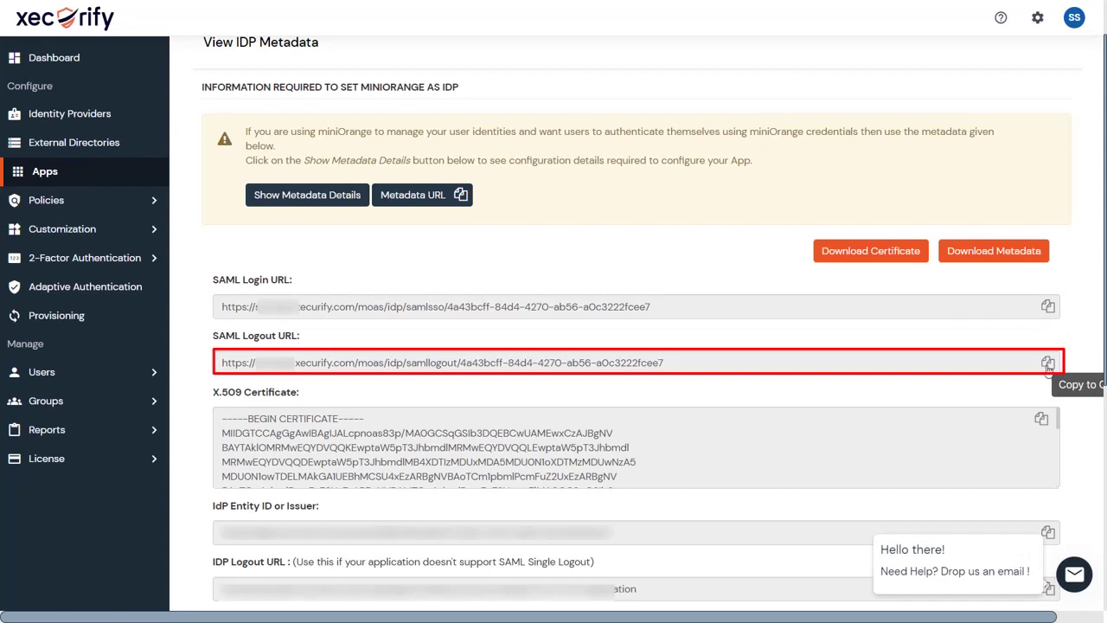
left_click(871, 251)
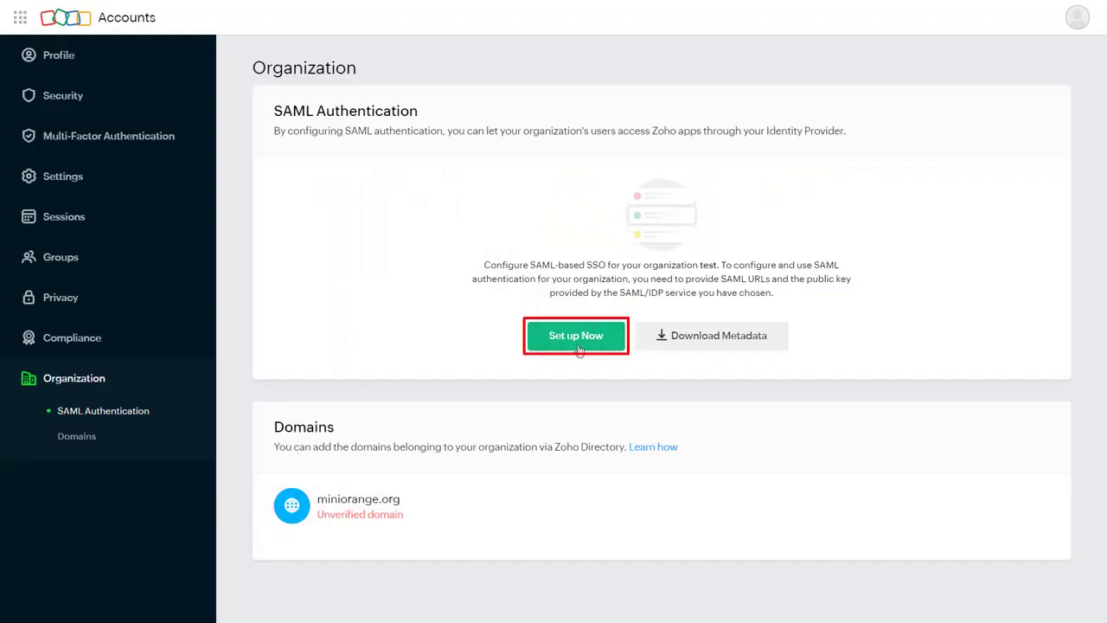
Paste miniOrange's SAML login and logout URLs as Zoho's sign-in and sign-out URLs.
left_click(579, 351)
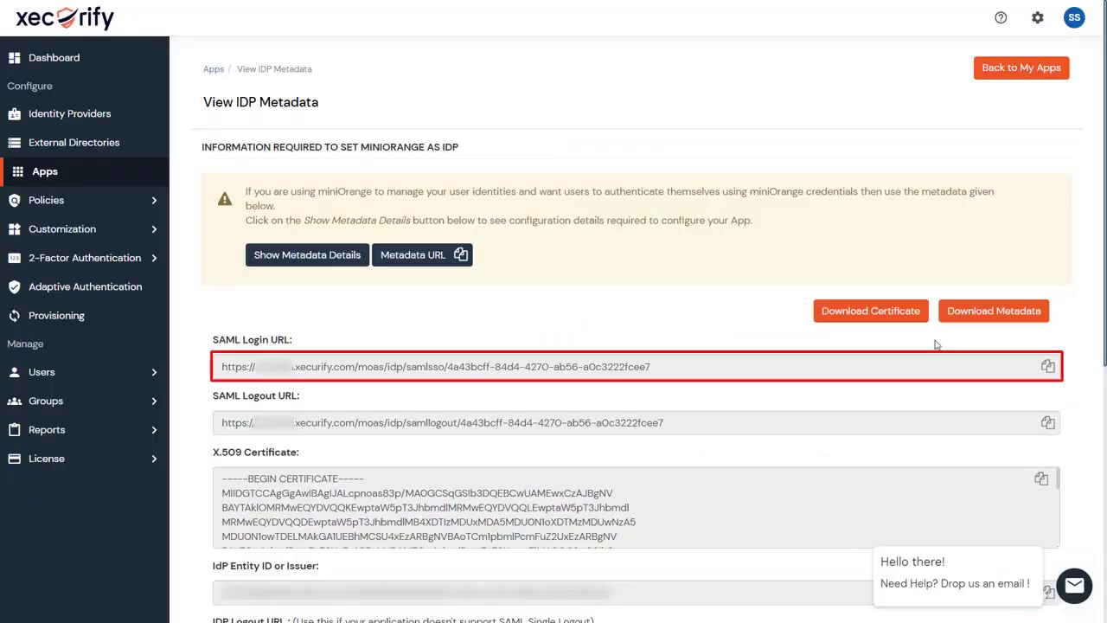
left_click(1048, 368)
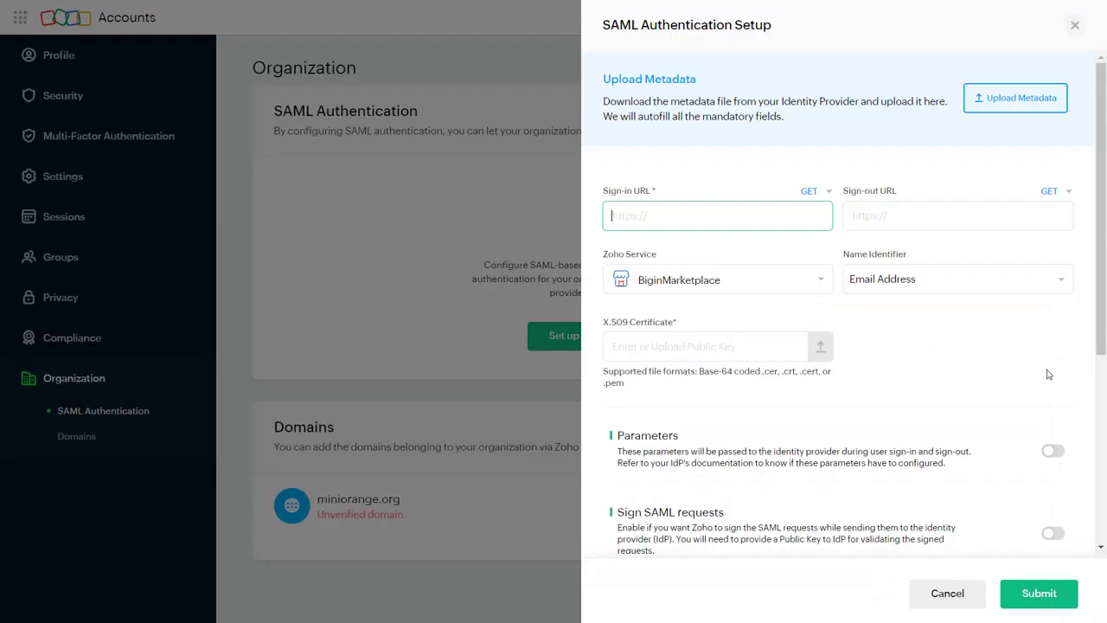
key("ctrl+v")
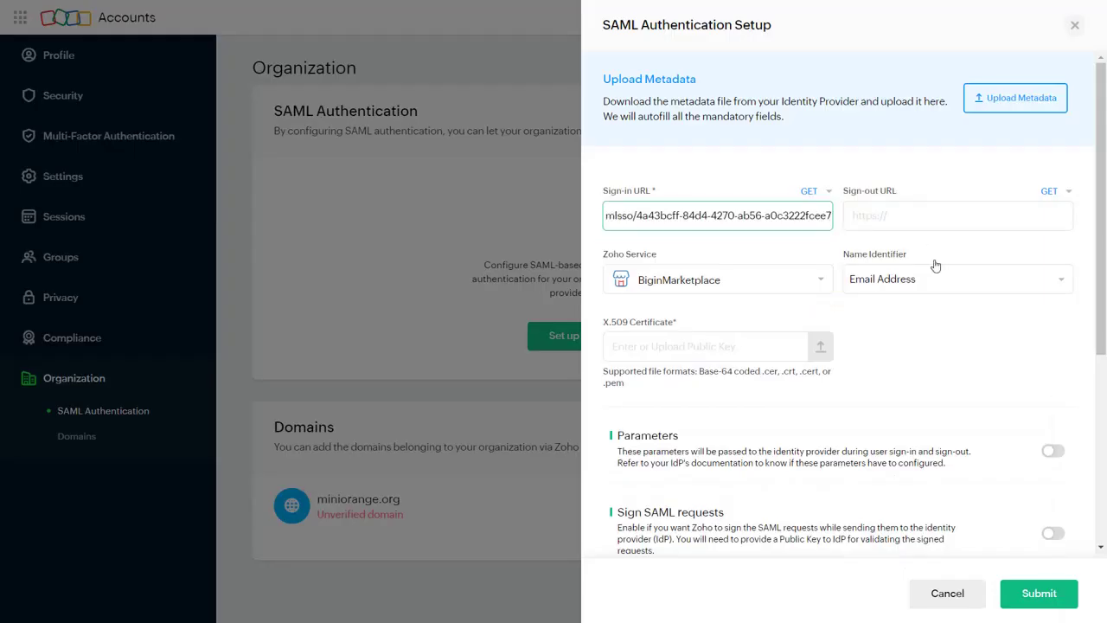
left_click(897, 218)
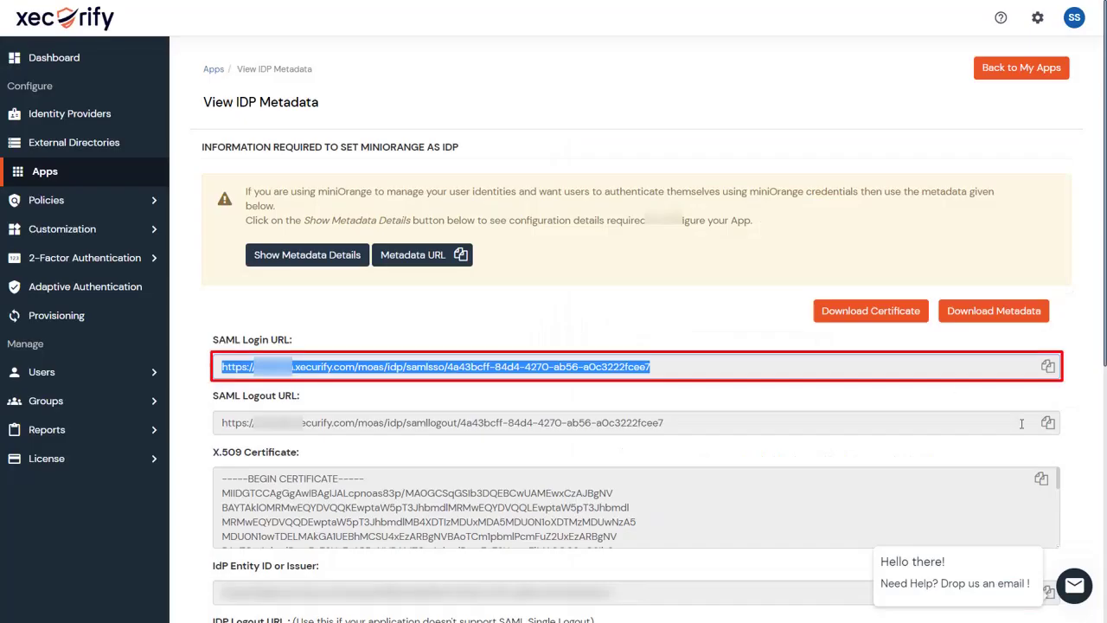
key("ctrl+v")
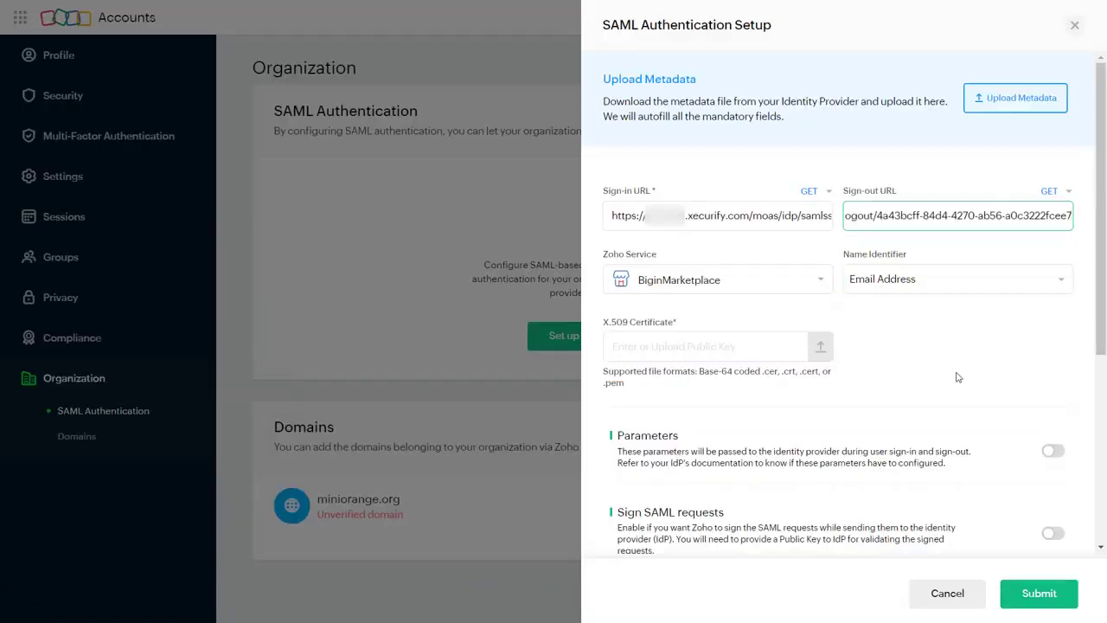
Upload Zoho.crt as the X.509 certificate in the SAML setup form.
left_click(820, 346)
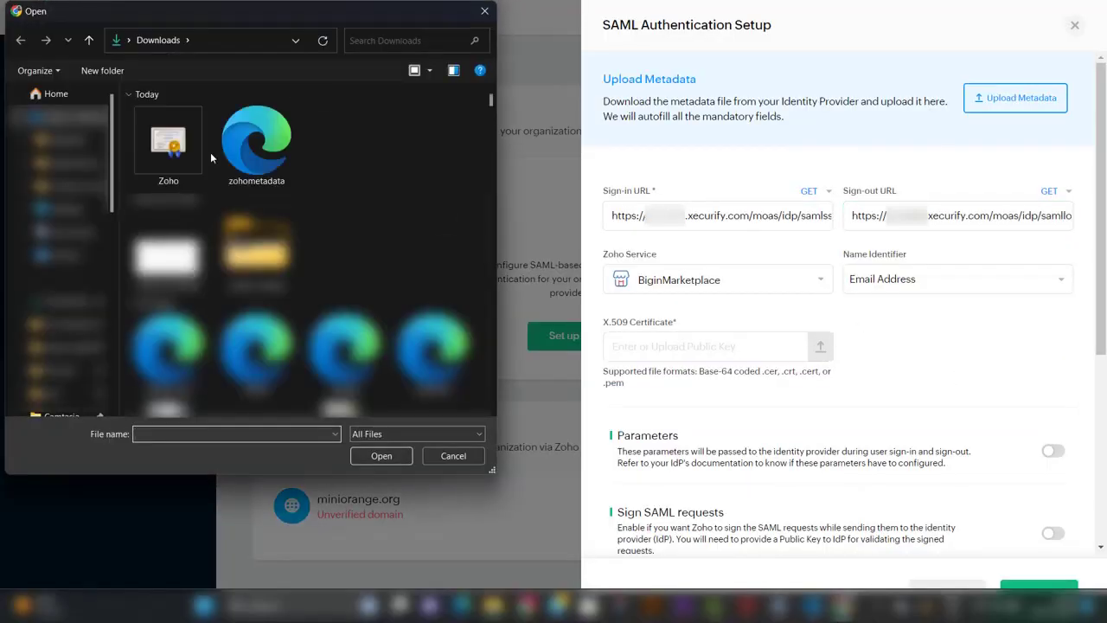
left_click(178, 145)
left_click(375, 457)
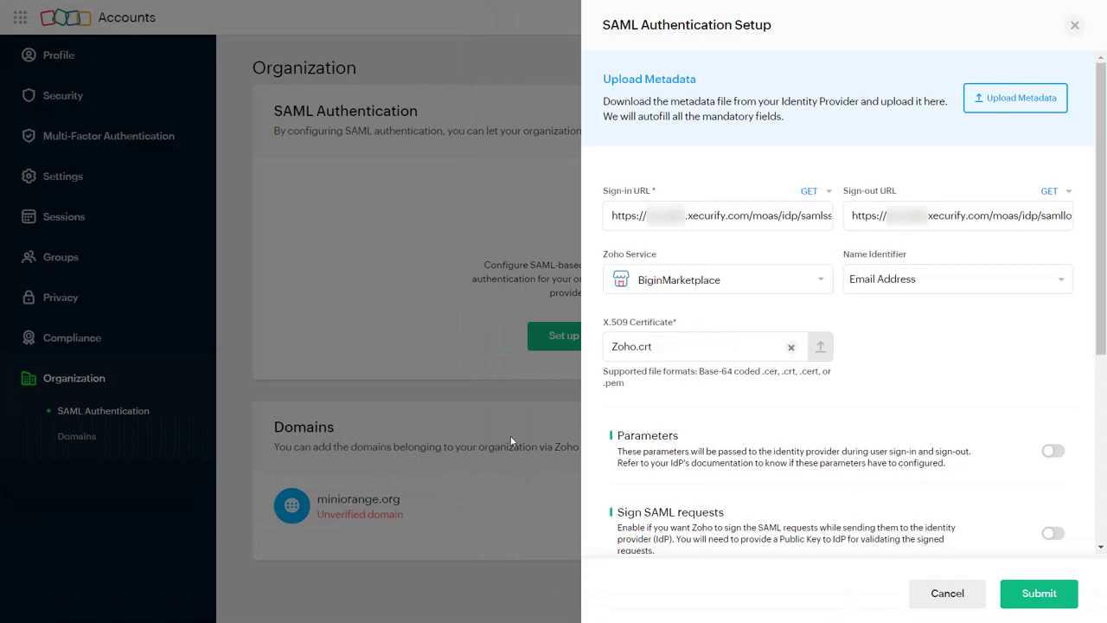
scroll(902, 391, "down", 2)
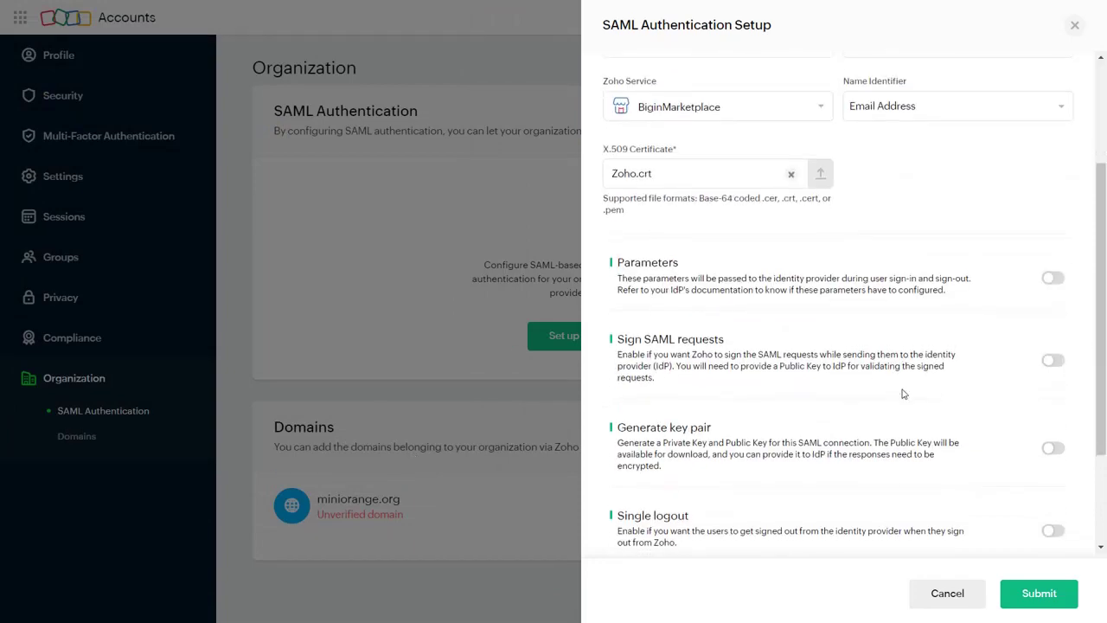
scroll(902, 394, "down", 1)
scroll(902, 390, "up", 4)
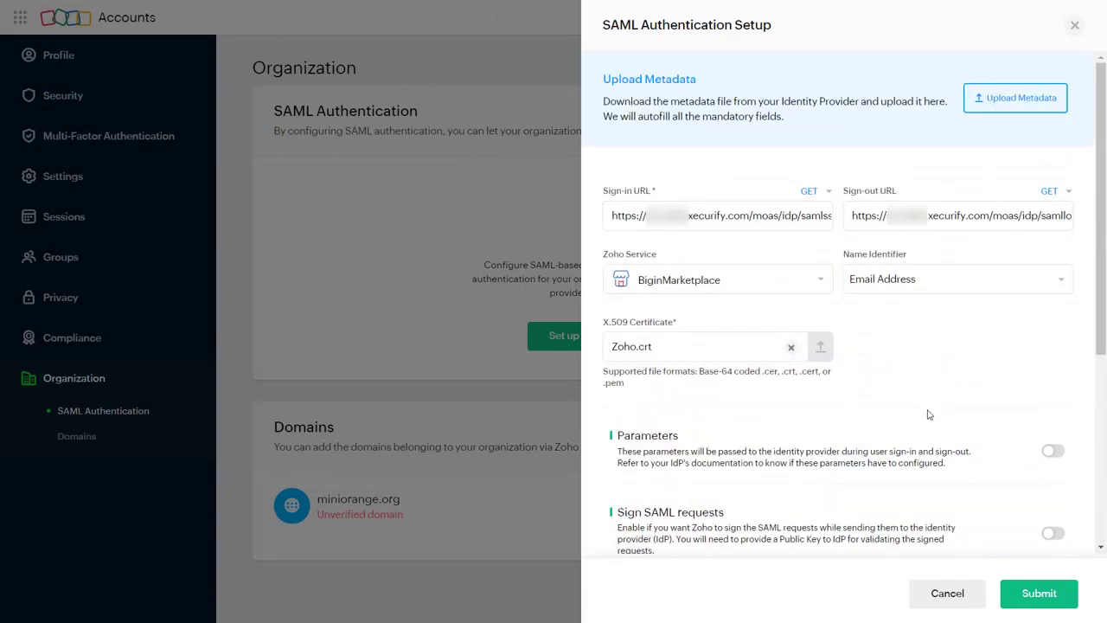
Save the miniOrange SAML configuration, then paste the account email on Zoho's sign-in page.
left_click(1036, 597)
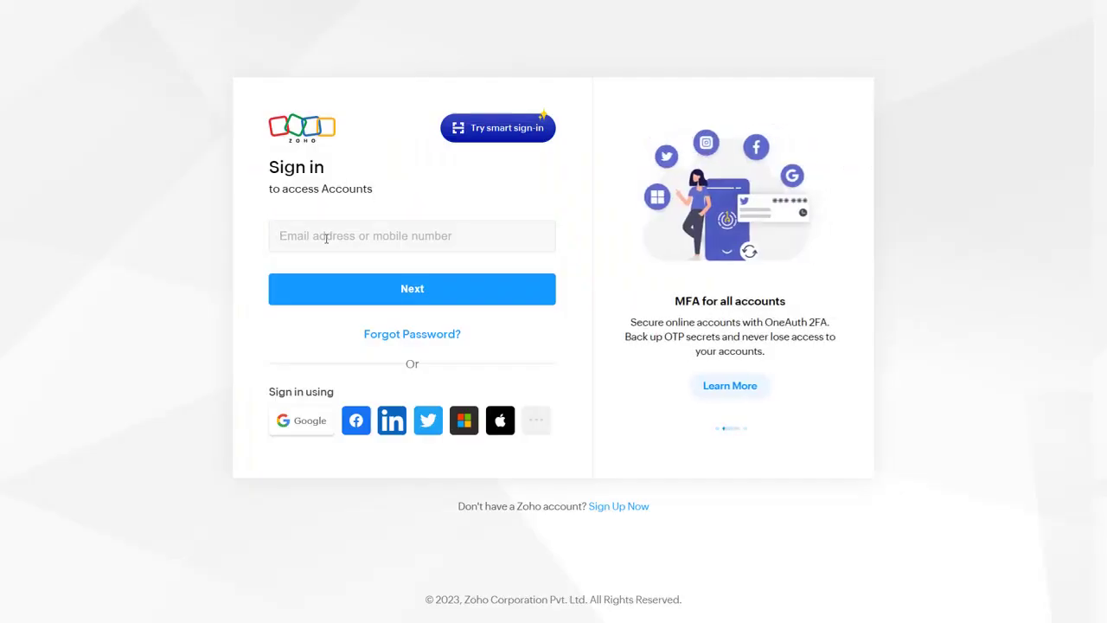
key("ctrl+v")
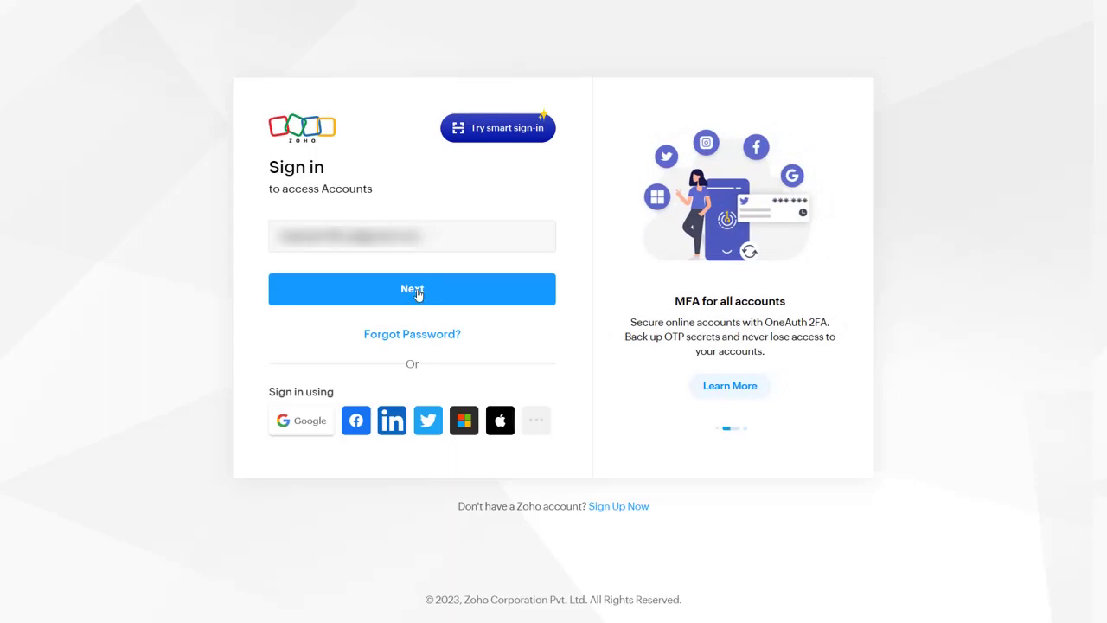
Submit the email, reaching the miniOrange login page, and select its Username field.
left_click(414, 290)
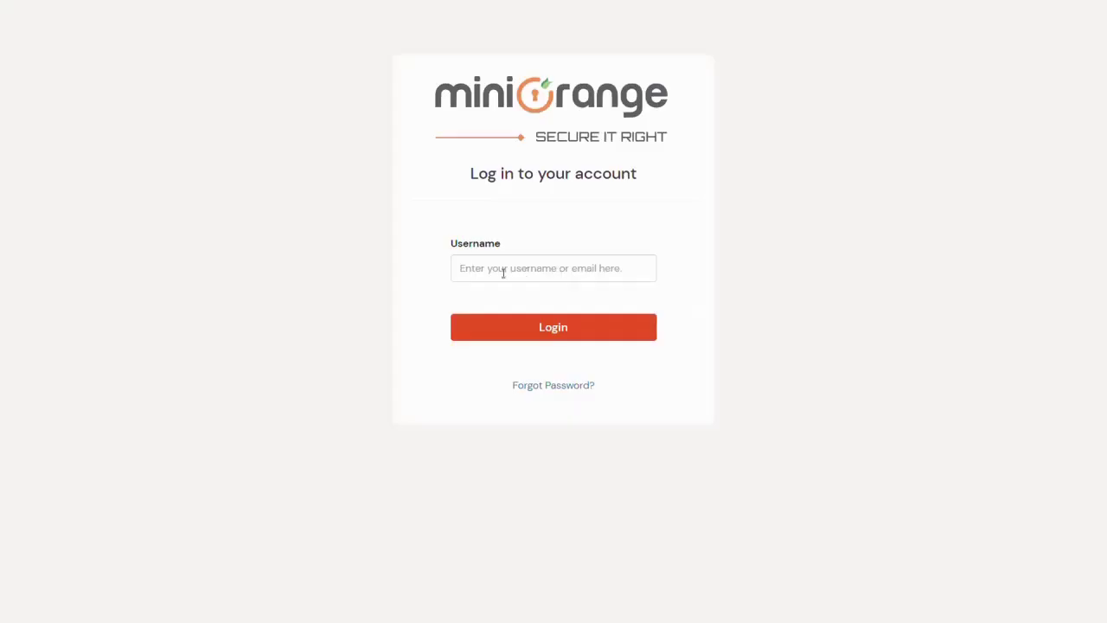
left_click(503, 272)
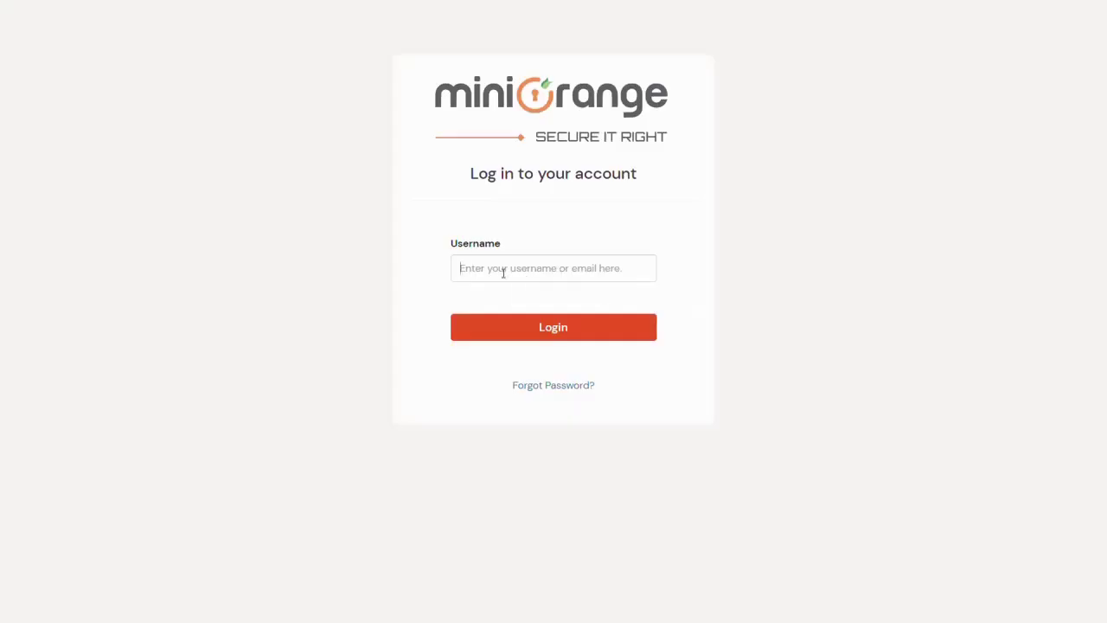